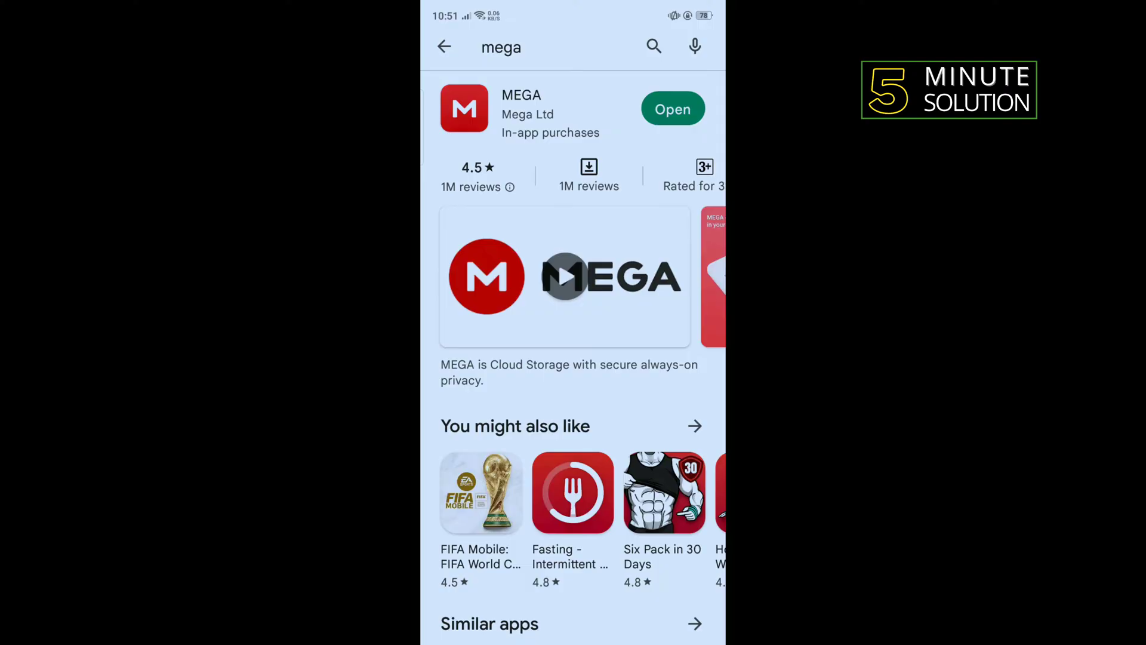
# Go from the store to the home page with Camera, Photos and YouTube, then launch Settings.
pyautogui.click(593, 618)
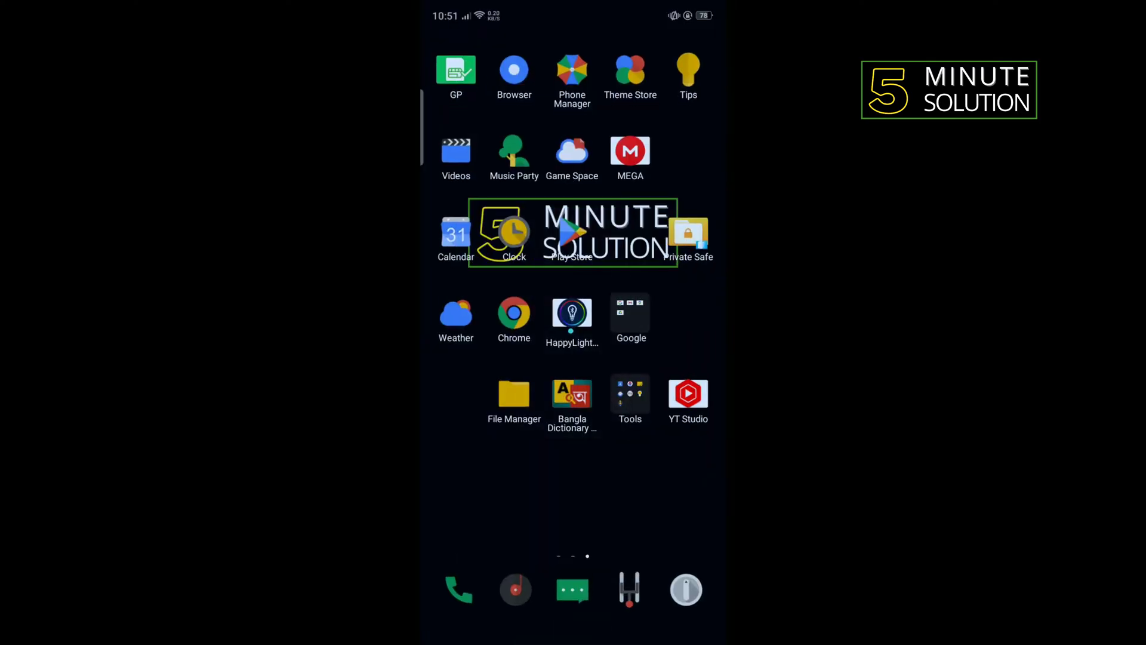
pyautogui.moveTo(529, 361); pyautogui.dragTo(699, 363)
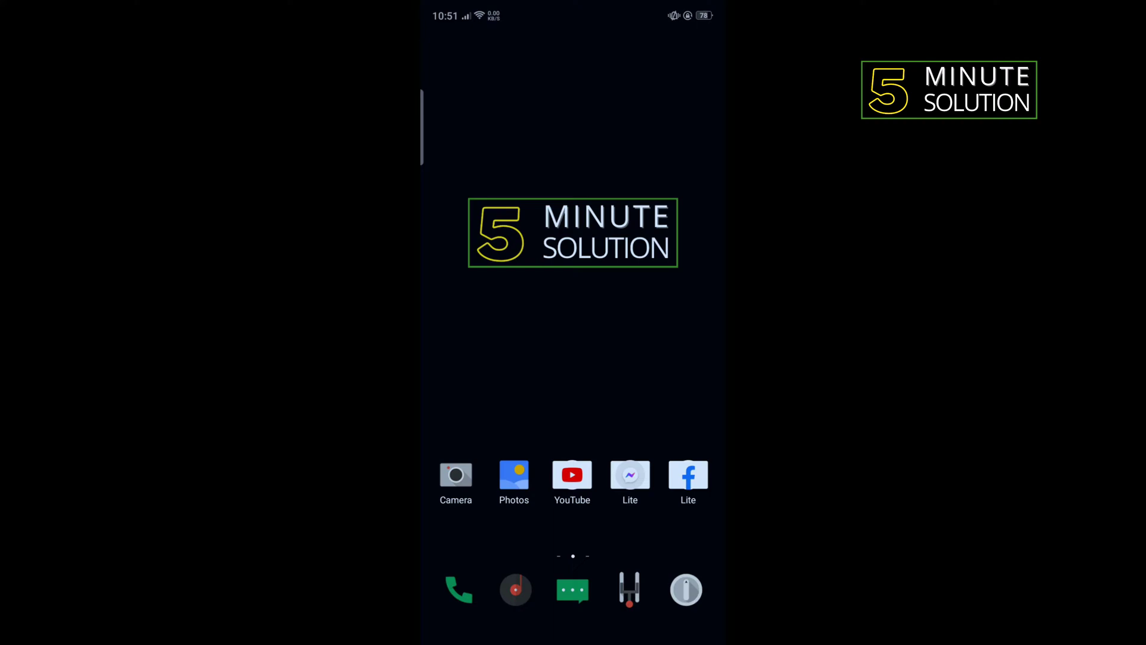
pyautogui.click(686, 589)
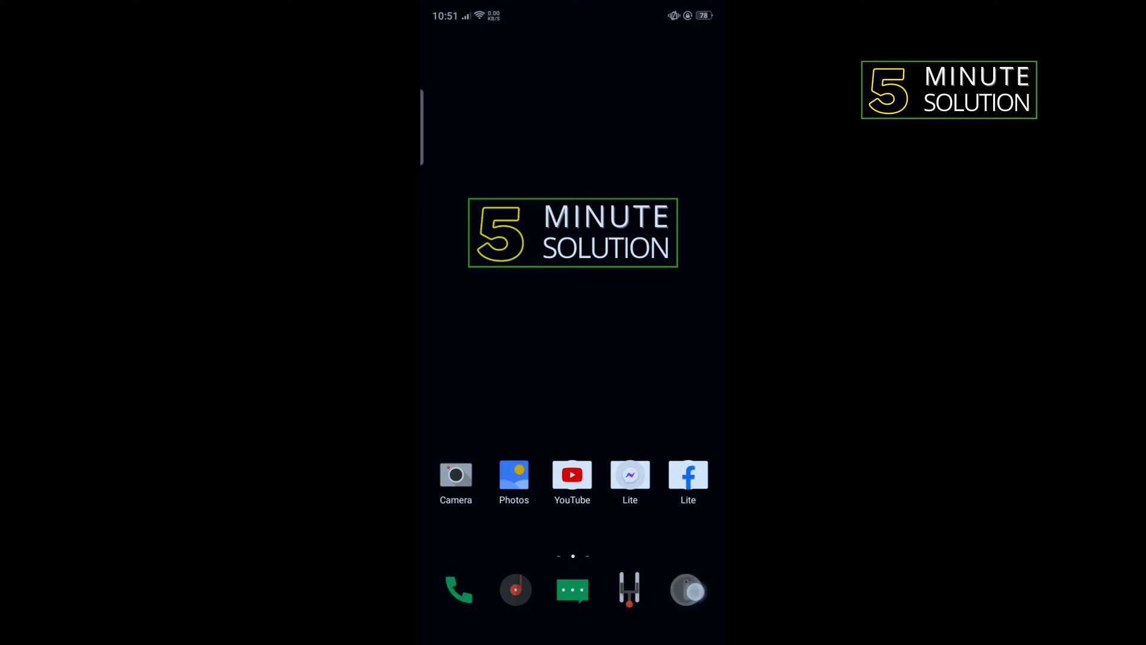
pyautogui.scroll(-10, 475, 372)
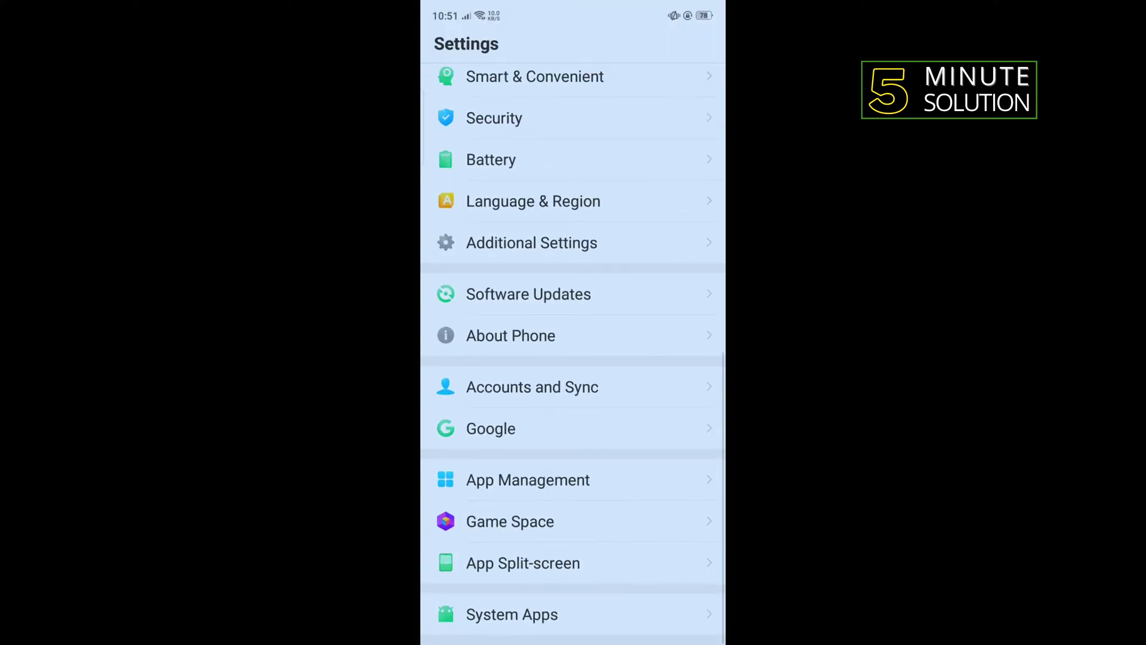
# Clear MEGA's cache to 0 B under App Management storage usage, then return home.
pyautogui.click(674, 474)
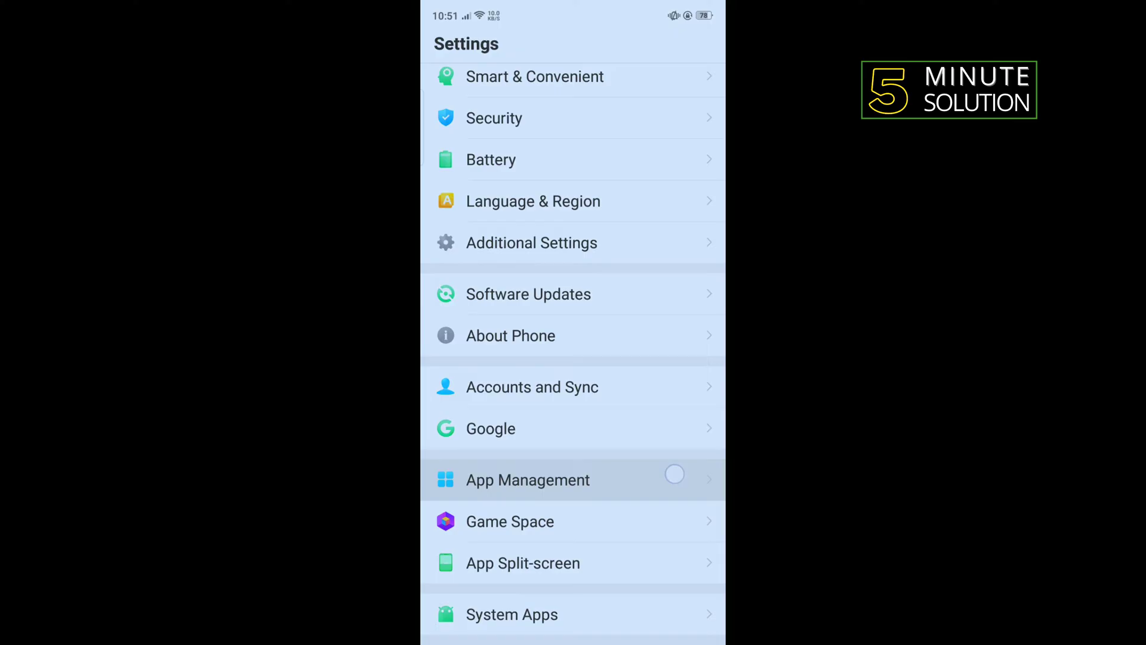
pyautogui.click(647, 330)
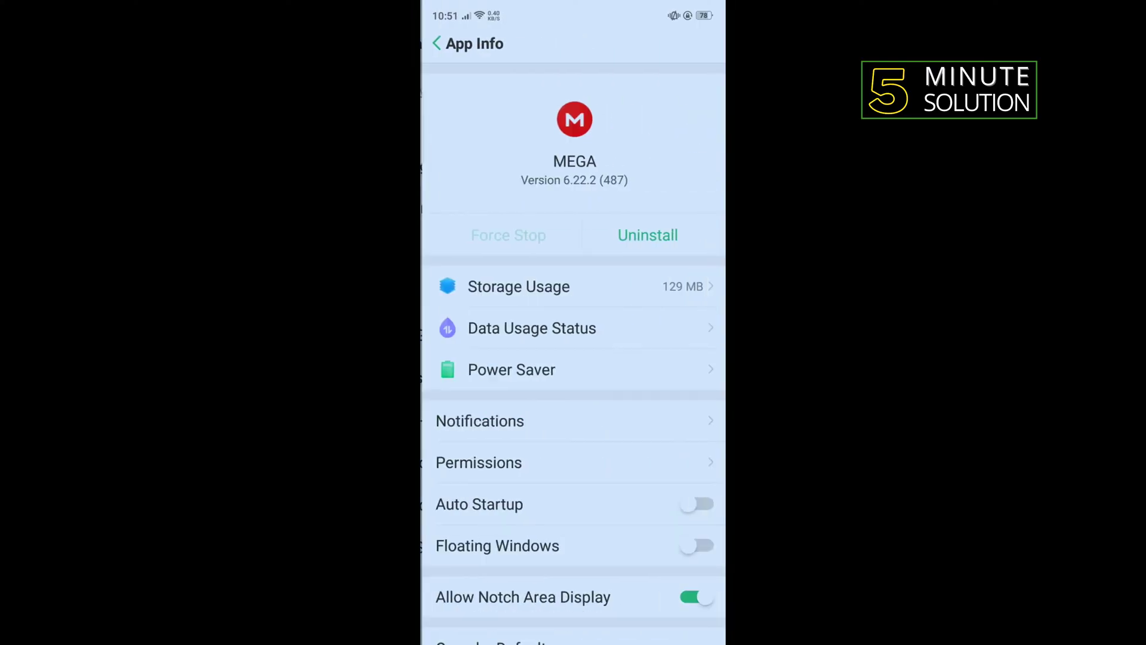
pyautogui.click(666, 287)
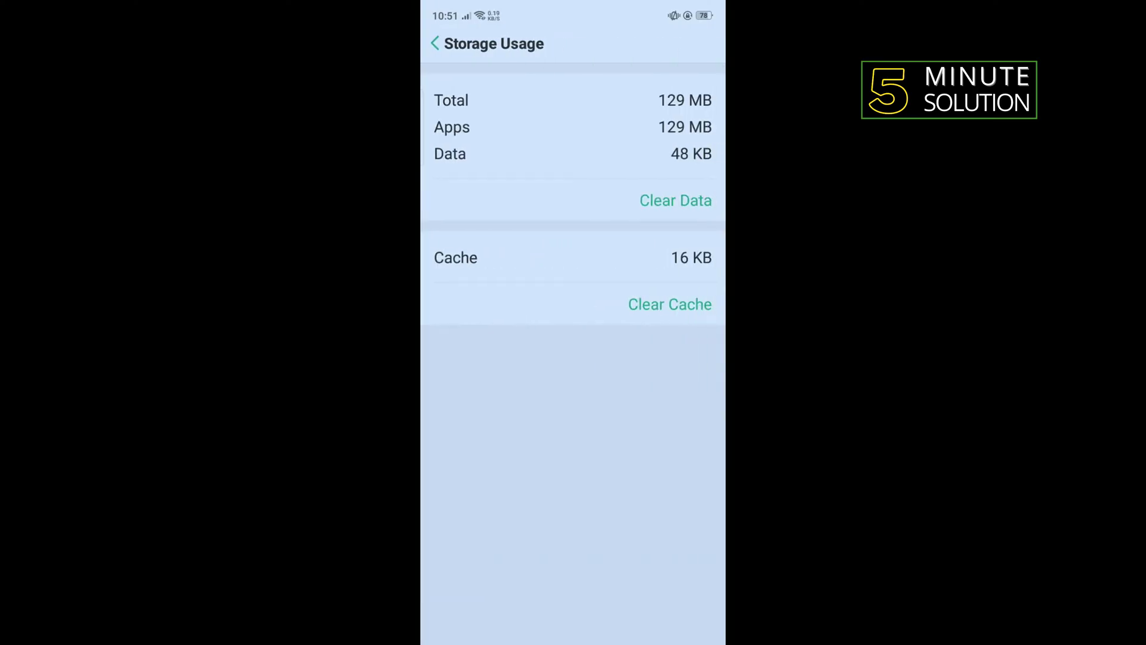
pyautogui.click(655, 304)
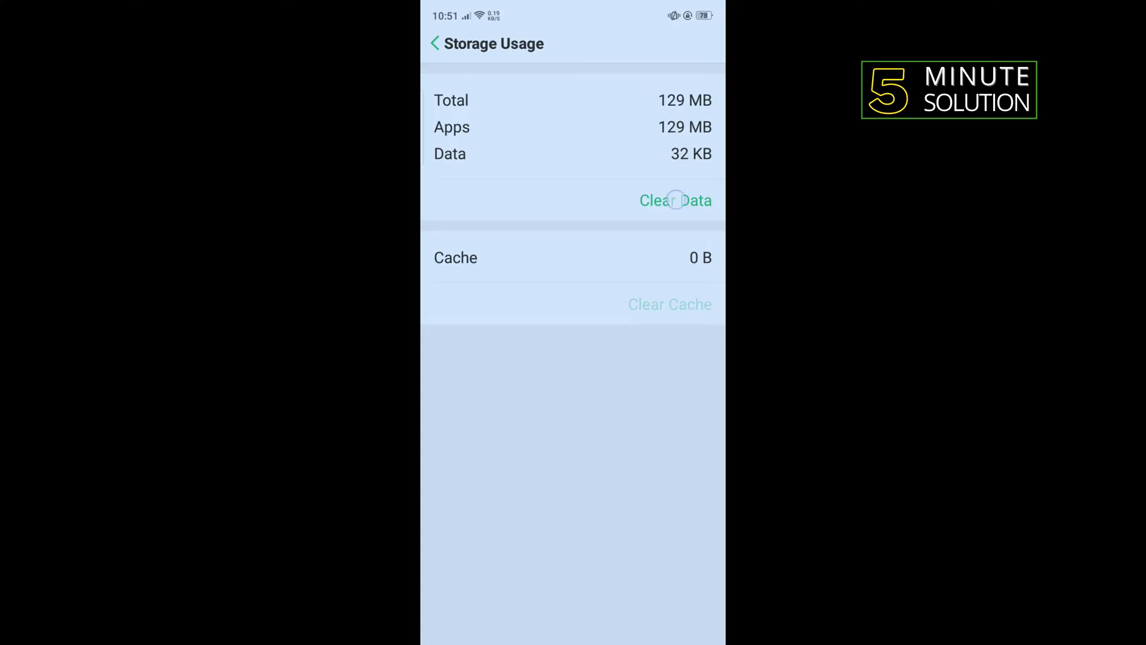
pyautogui.click(631, 154)
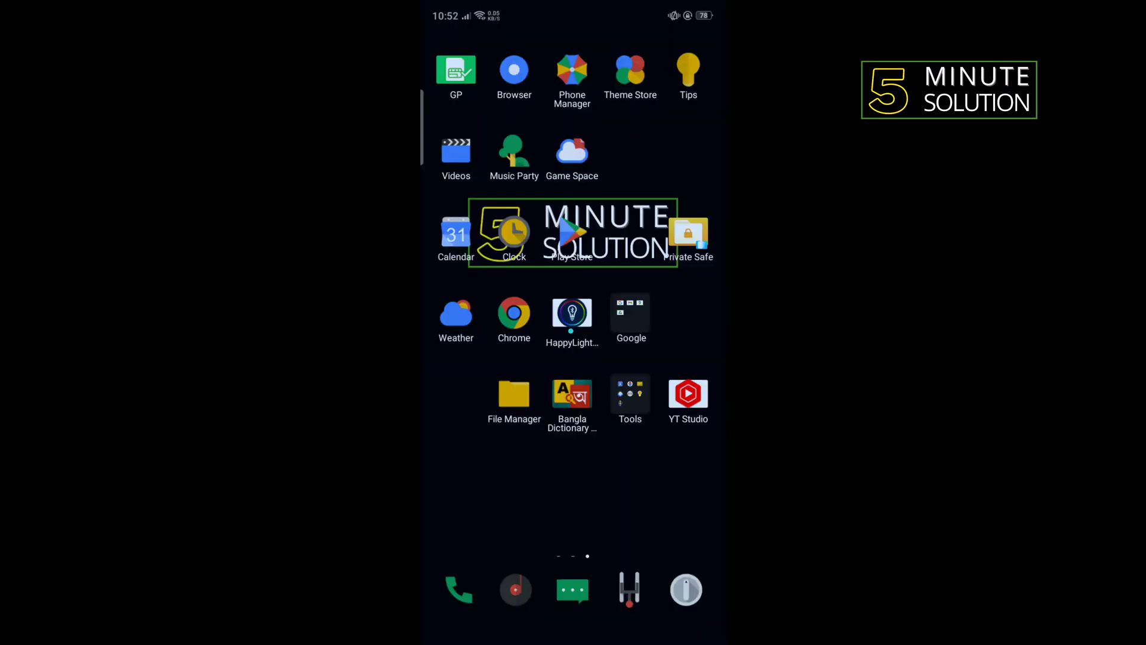
# Check that MEGA's Play Store listing offers Install, then return to the home screen.
pyautogui.click(572, 234)
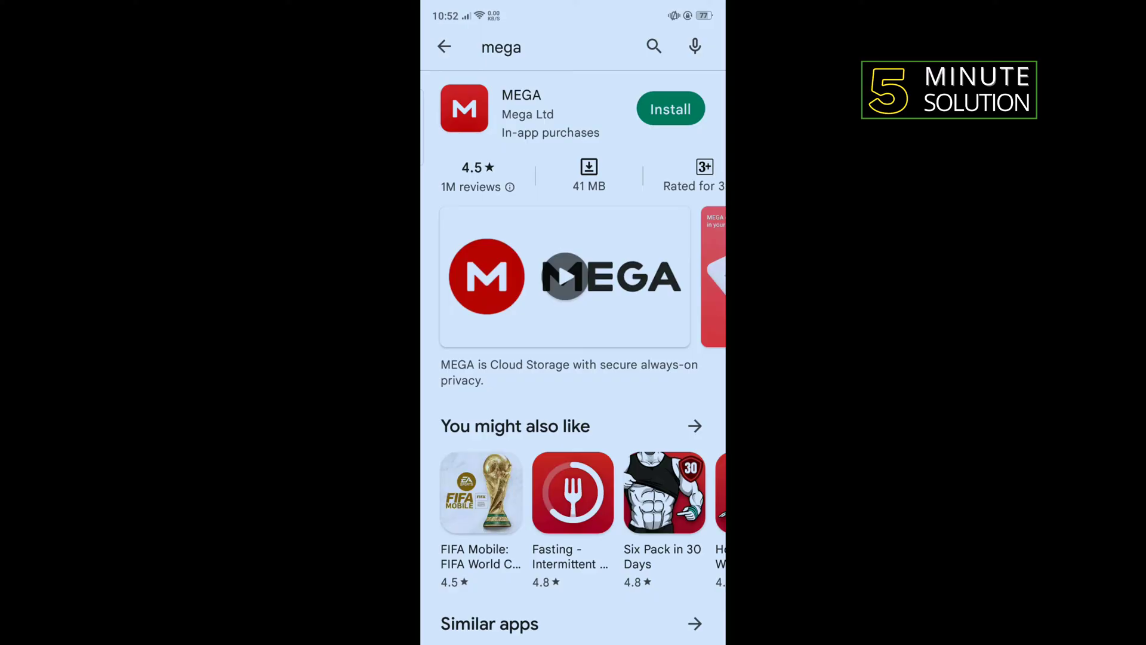
pyautogui.moveTo(584, 639); pyautogui.dragTo(609, 582)
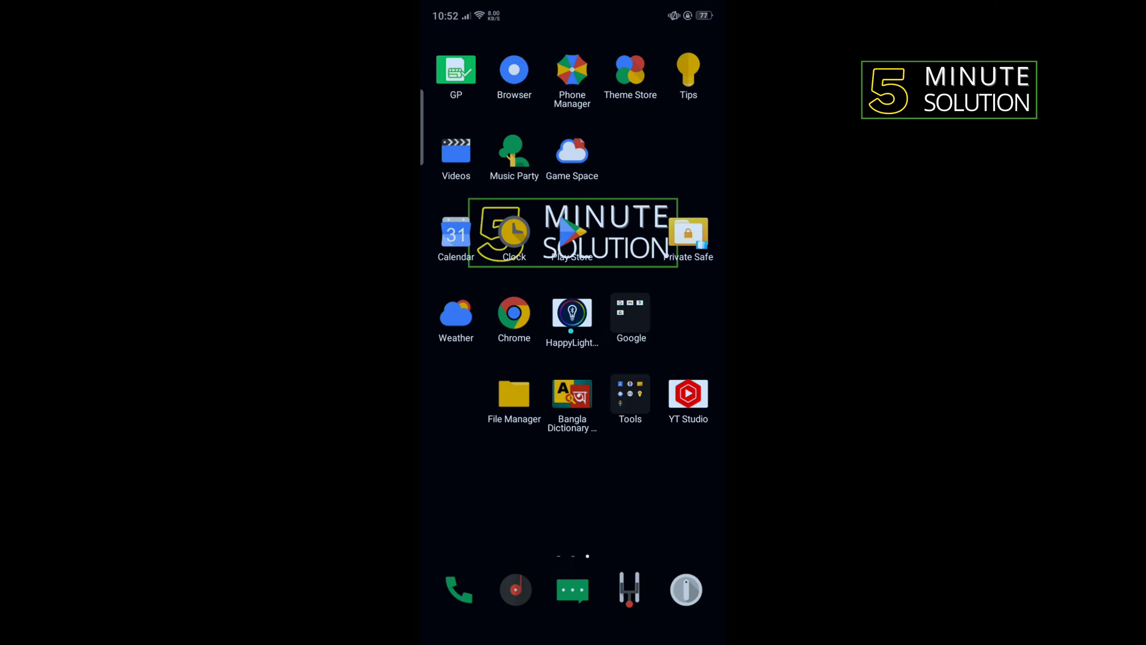
# Reach Uptodown's MEGA 6.13 (455) download page in Chrome, then return home.
pyautogui.click(515, 313)
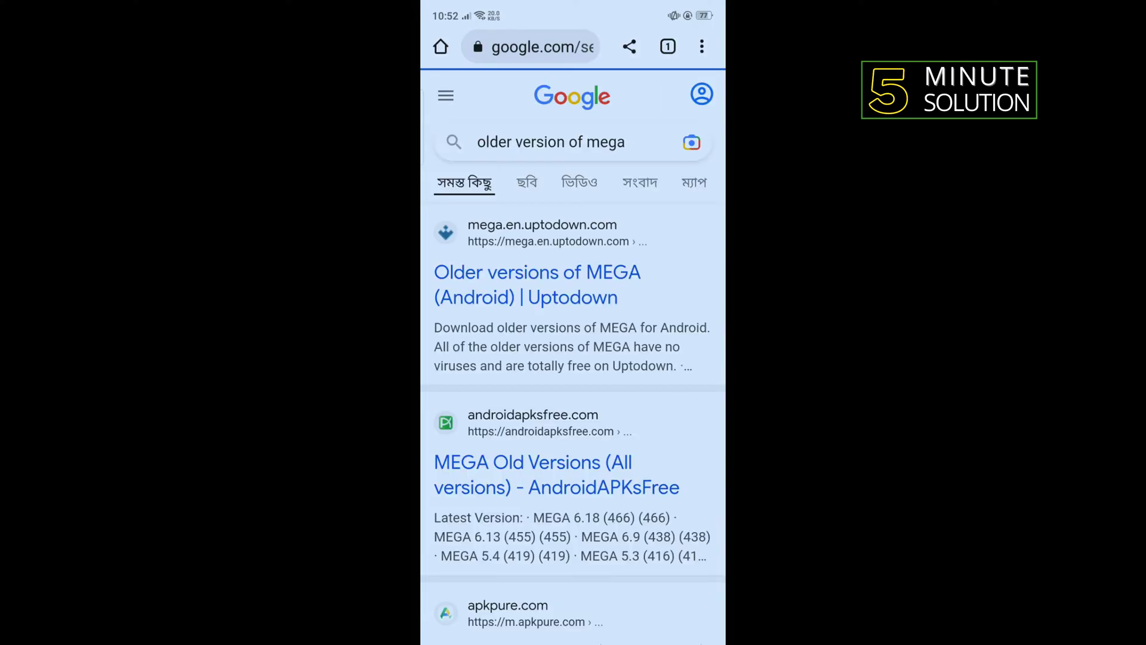
pyautogui.click(471, 284)
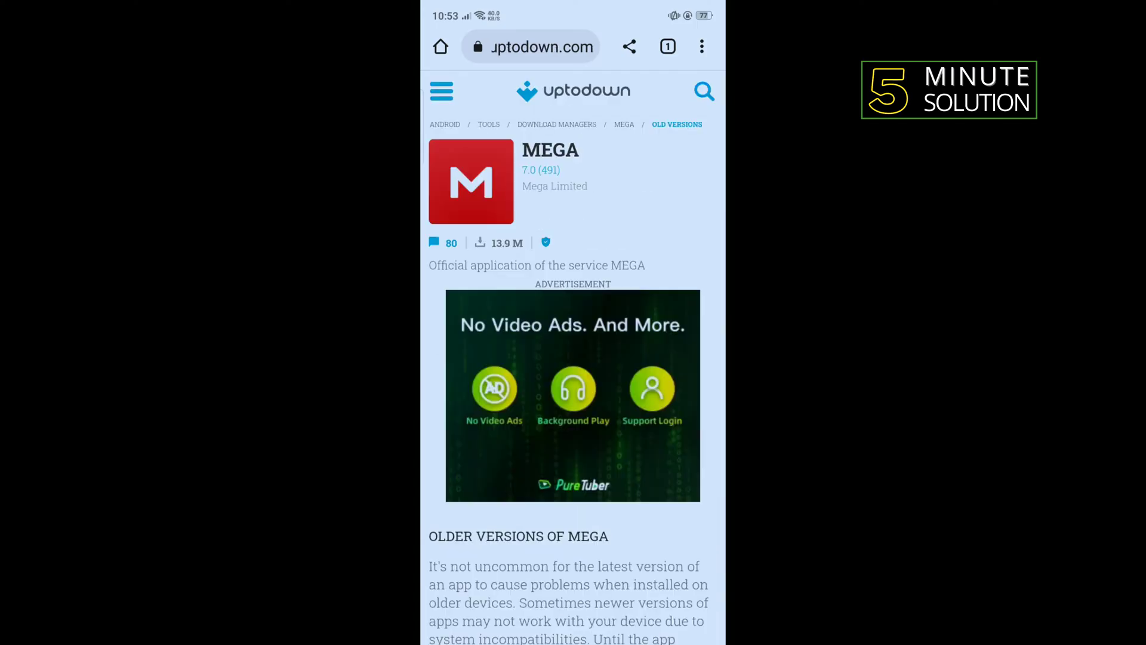
pyautogui.scroll(-5, 463, 498)
pyautogui.scroll(-5, 463, 360)
pyautogui.scroll(-3, 462, 363)
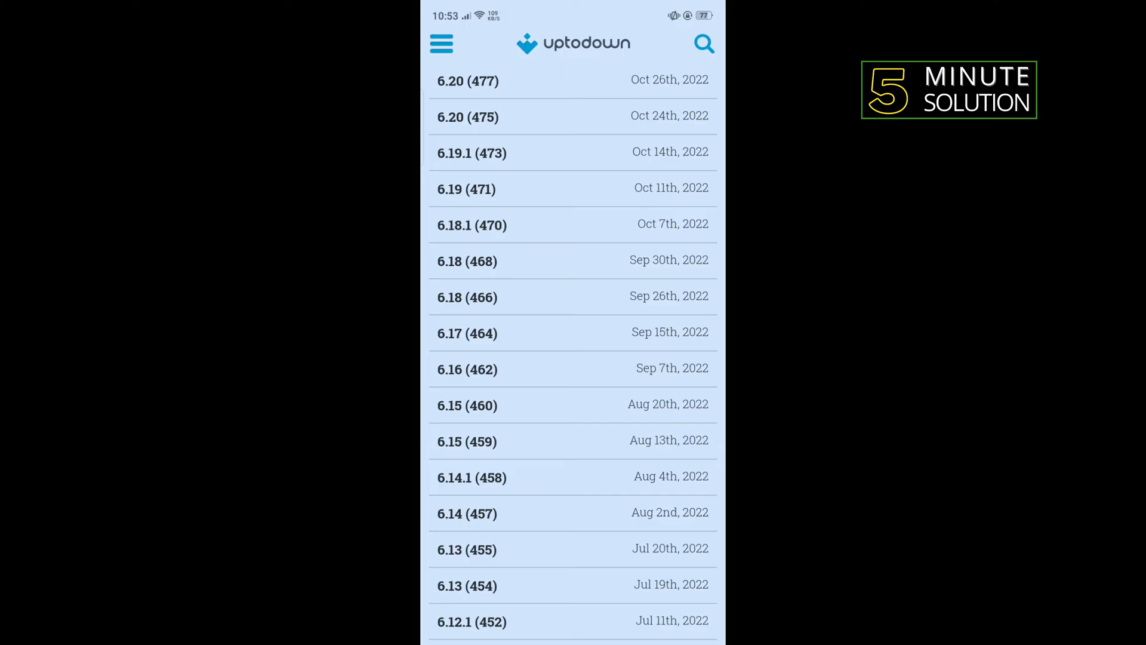
pyautogui.scroll(-2, 465, 478)
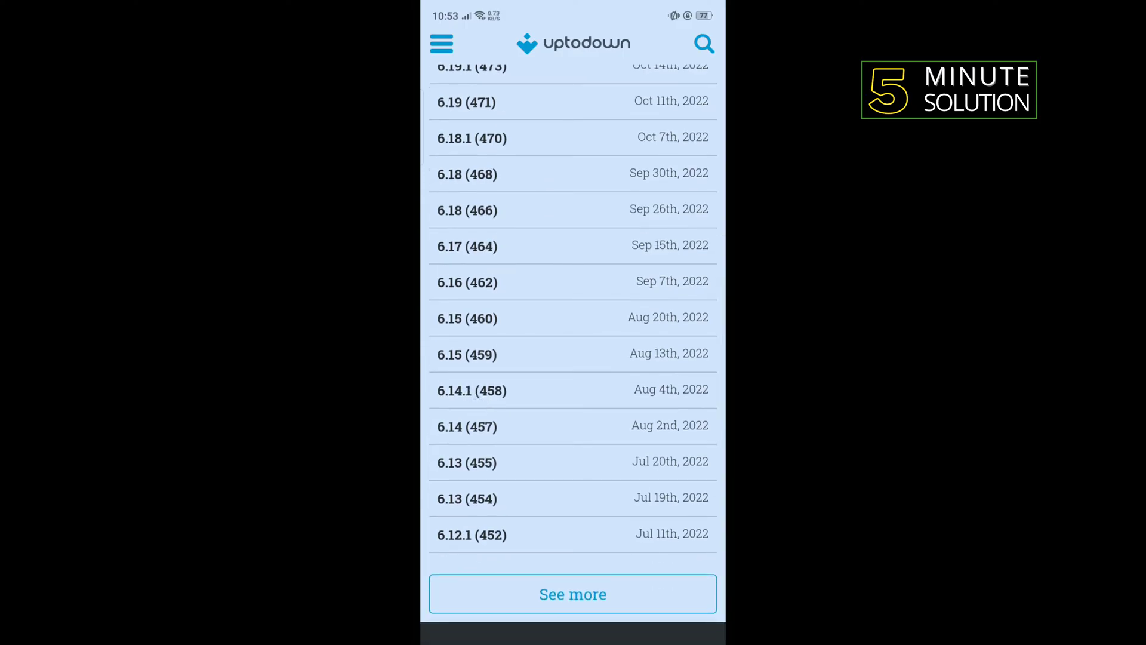
pyautogui.click(463, 464)
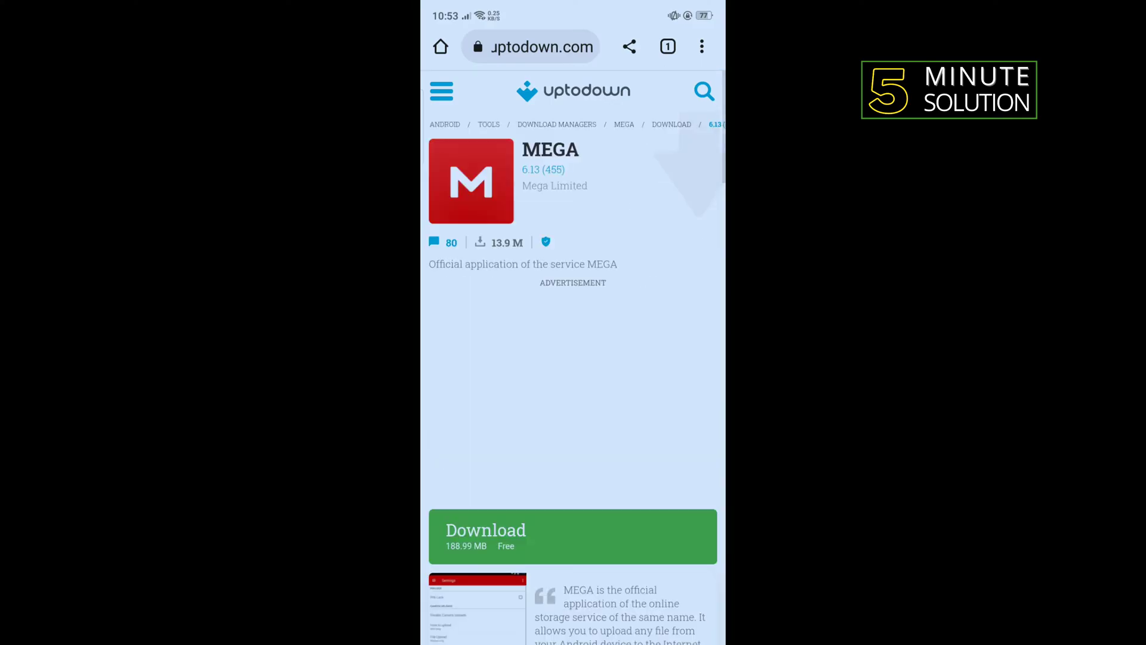
pyautogui.scroll(-1, 468, 543)
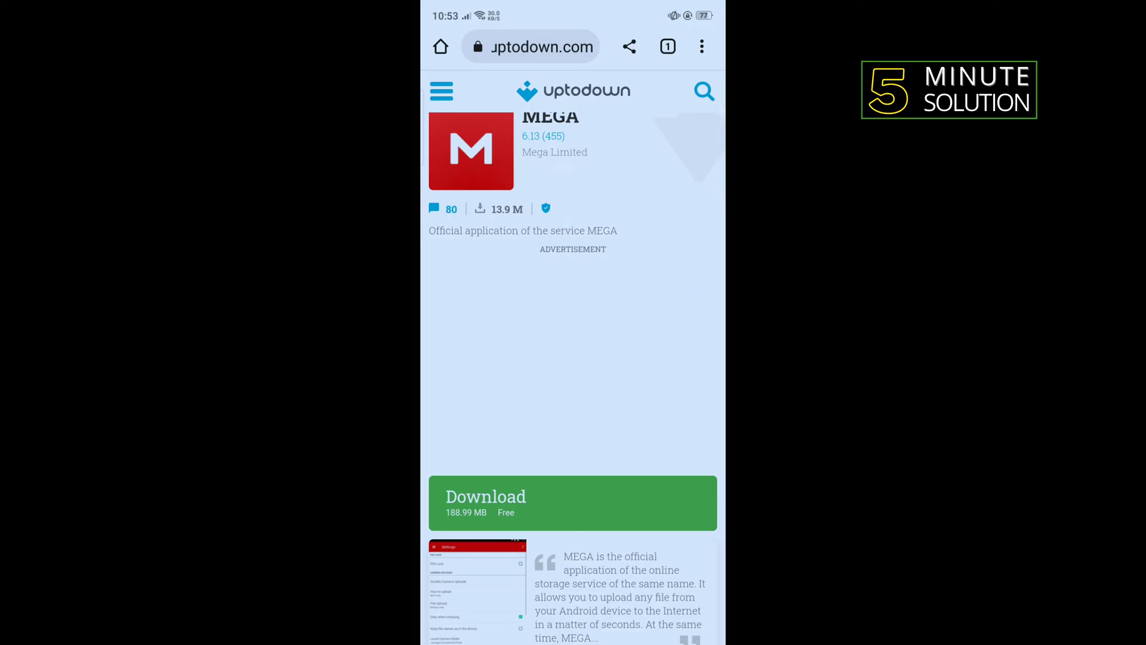
pyautogui.moveTo(554, 640); pyautogui.dragTo(537, 567)
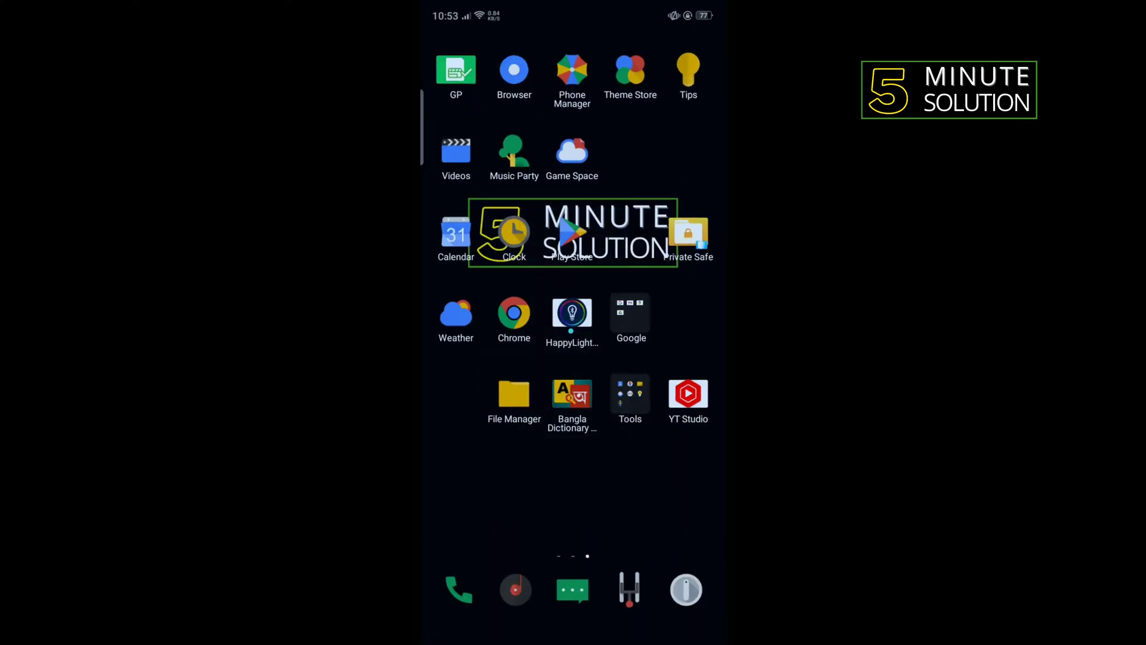
# Pull down and dismiss the notification shade on the Camera, Photos and YouTube home page.
pyautogui.moveTo(460, 328); pyautogui.dragTo(681, 328)
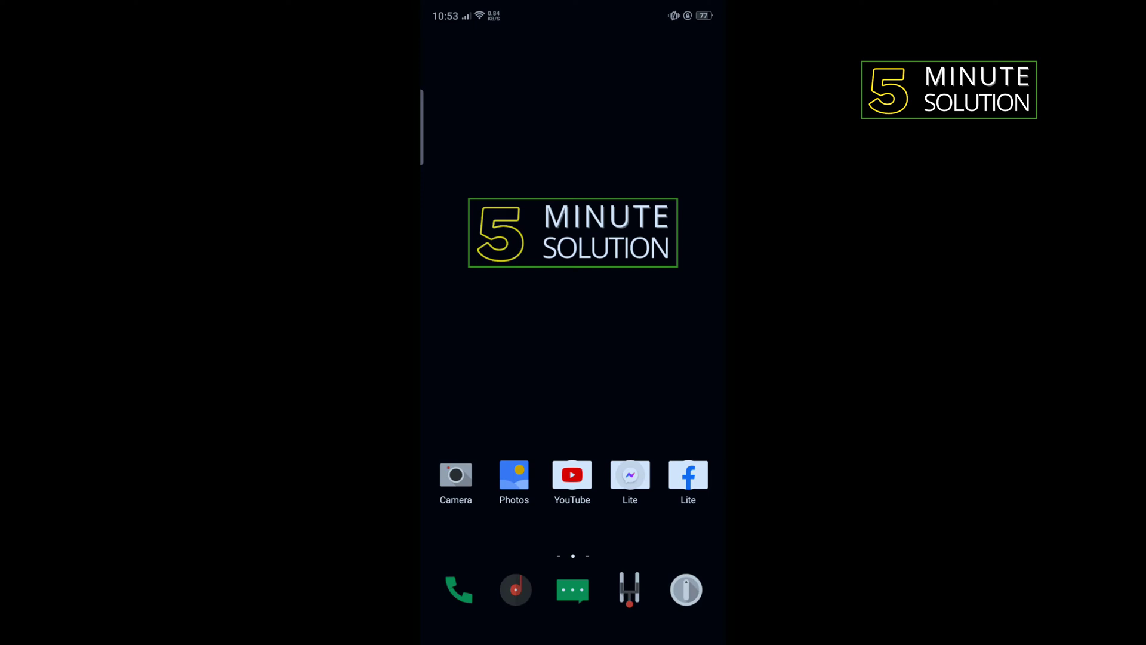
pyautogui.moveTo(573, 9); pyautogui.dragTo(574, 403)
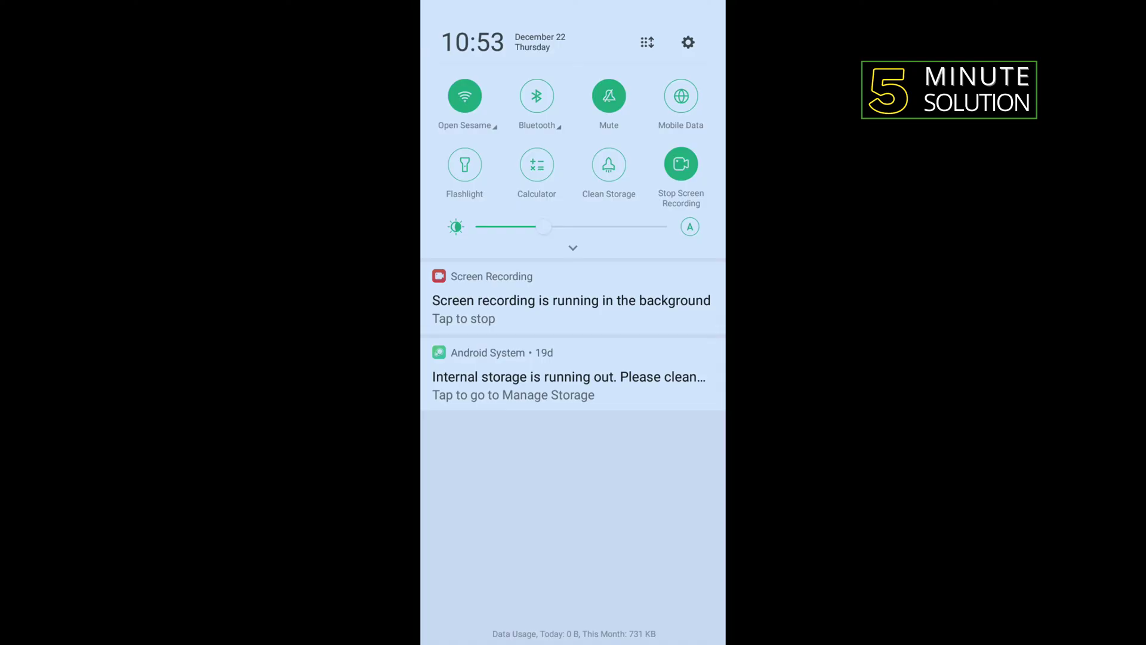
pyautogui.click(681, 164)
pyautogui.click(564, 362)
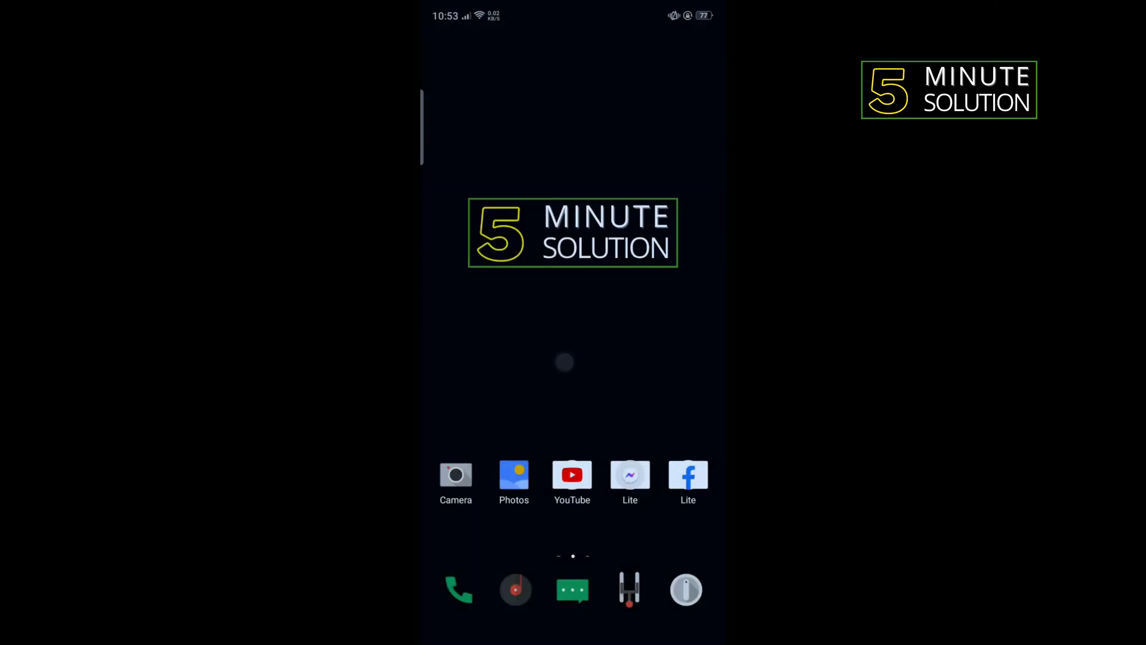